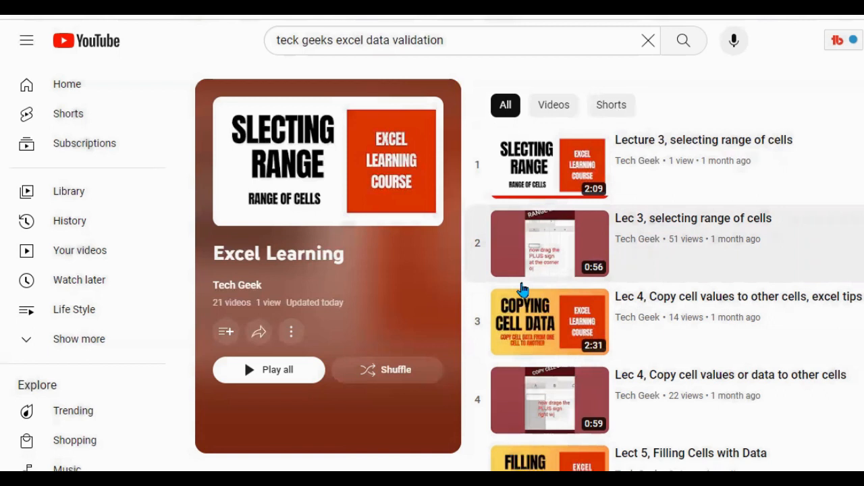
# Look through the lectures in the Excel Learning playlist on YouTube.
pyautogui.scroll(-14, 680, 345)
pyautogui.scroll(-4, 681, 345)
pyautogui.moveTo(204, 253); pyautogui.dragTo(348, 267)
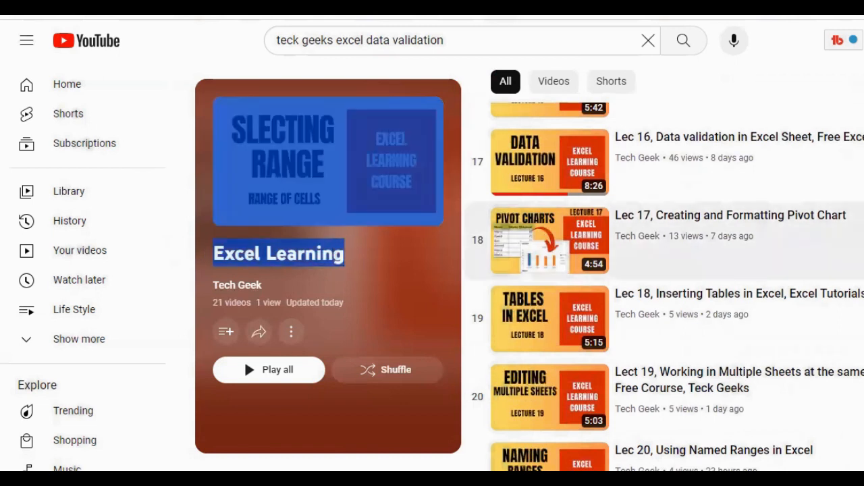
pyautogui.scroll(-1, 811, 339)
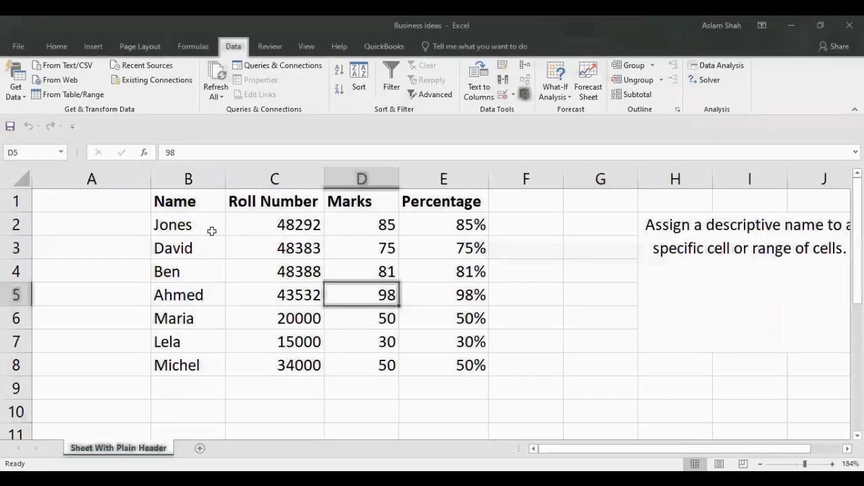
# Switch to the Business Ideas workbook in Excel and examine the student table's header row and data rows.
pyautogui.moveTo(161, 200); pyautogui.dragTo(455, 363)
pyautogui.moveTo(163, 205); pyautogui.dragTo(434, 215)
pyautogui.click(196, 250)
pyautogui.moveTo(167, 227); pyautogui.dragTo(478, 373)
pyautogui.click(406, 268)
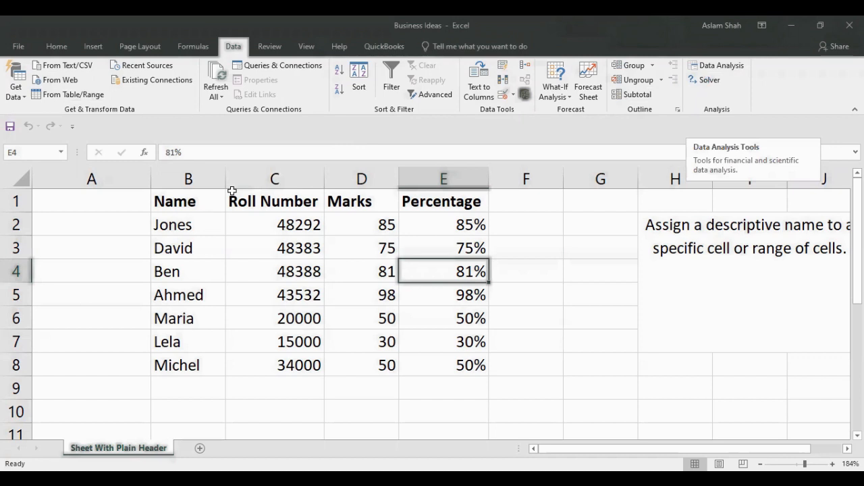
# Open the add-ins page of the Excel options and keep Excel Add-ins as the type to manage.
pyautogui.click(17, 47)
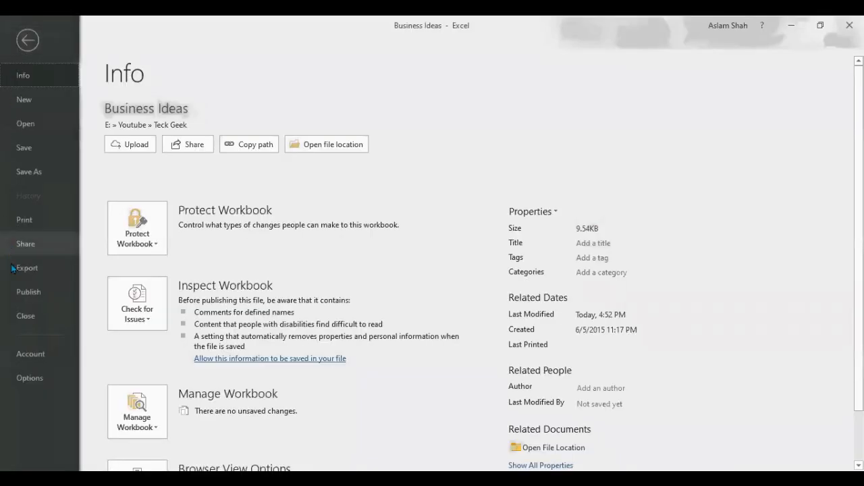
pyautogui.click(45, 380)
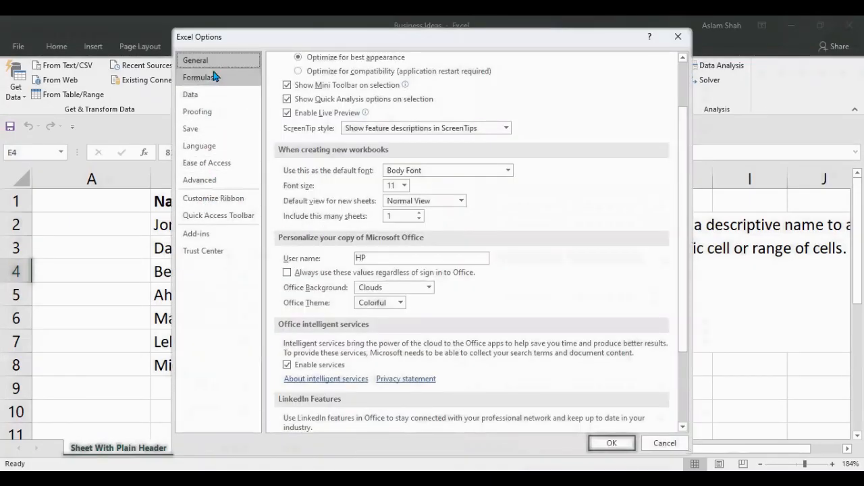
pyautogui.click(217, 243)
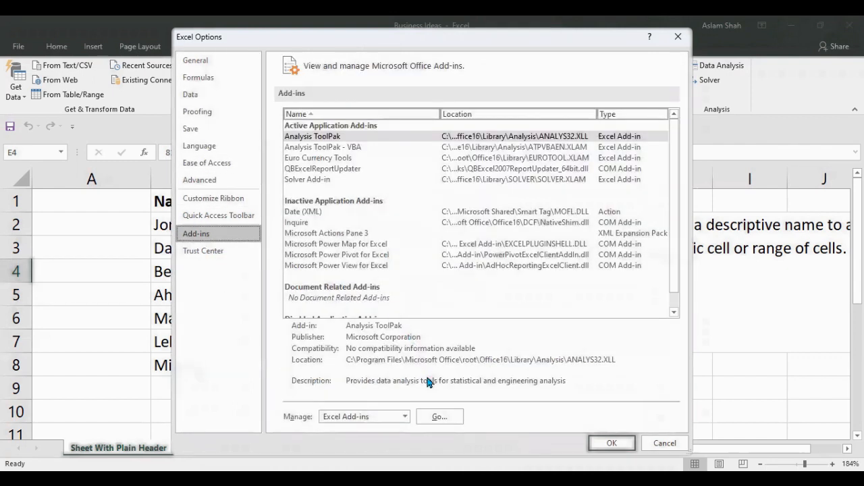
pyautogui.click(404, 419)
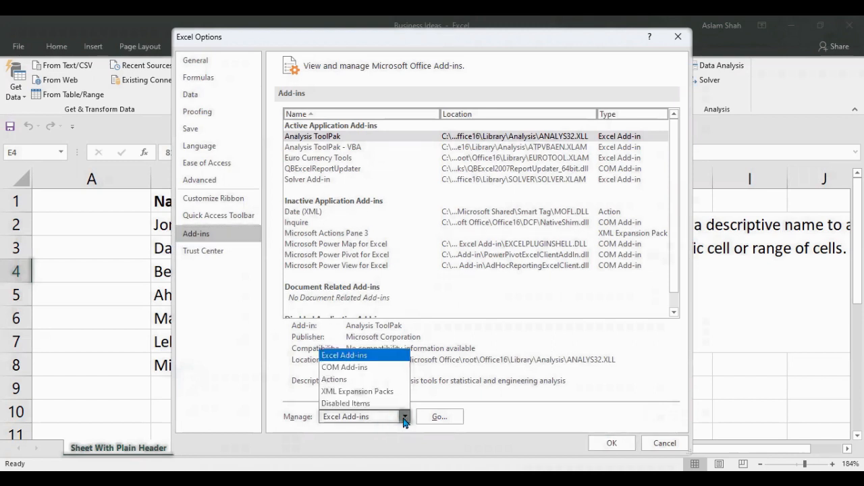
pyautogui.click(369, 416)
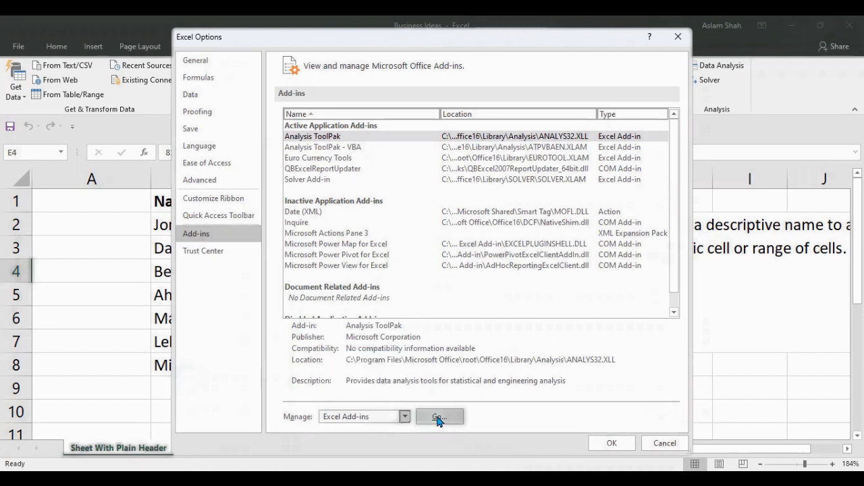
# Check the Analysis ToolPak and Analysis ToolPak - VBA entries in the available Excel add-ins and leave without changes.
pyautogui.click(325, 139)
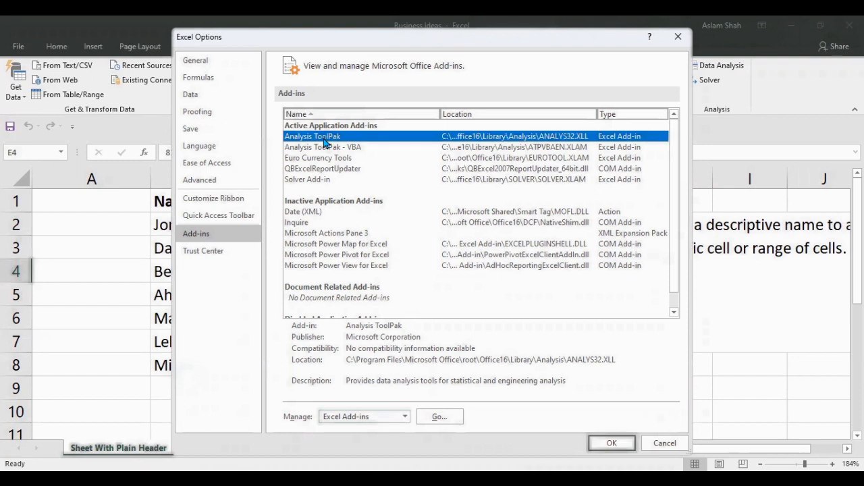
pyautogui.click(438, 420)
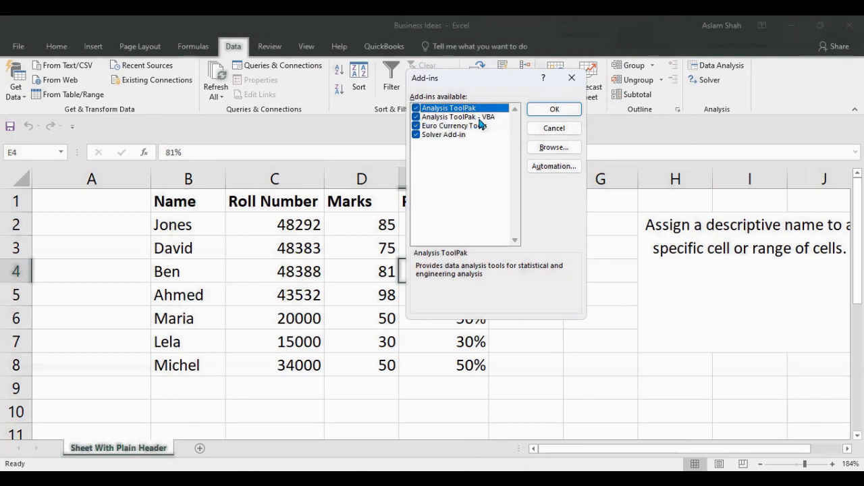
pyautogui.click(414, 117)
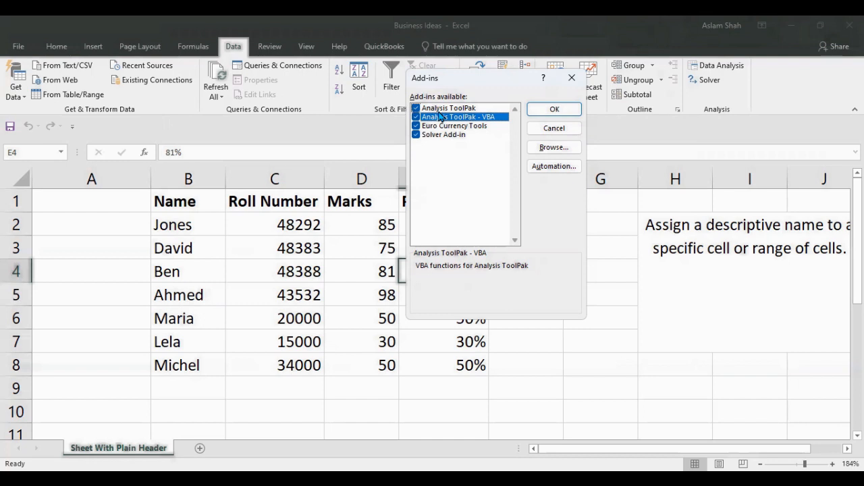
pyautogui.click(548, 130)
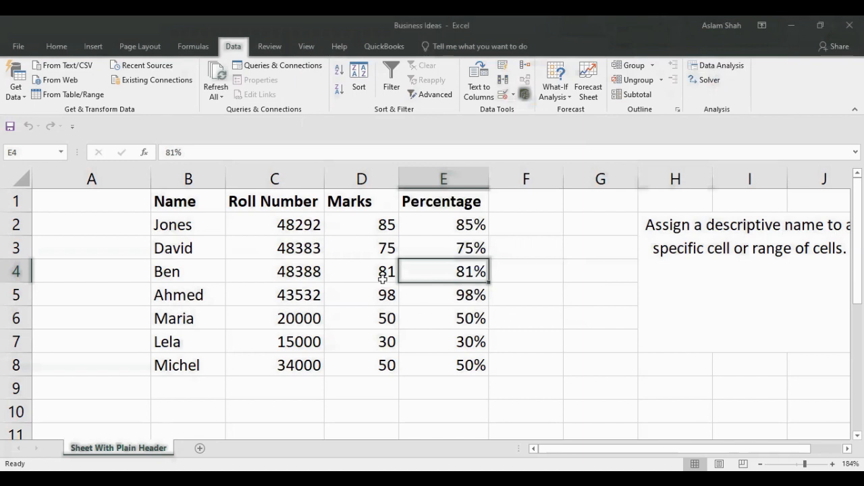
# Open the Data Analysis tools and move the dialog clear of the student table.
pyautogui.press('Left')
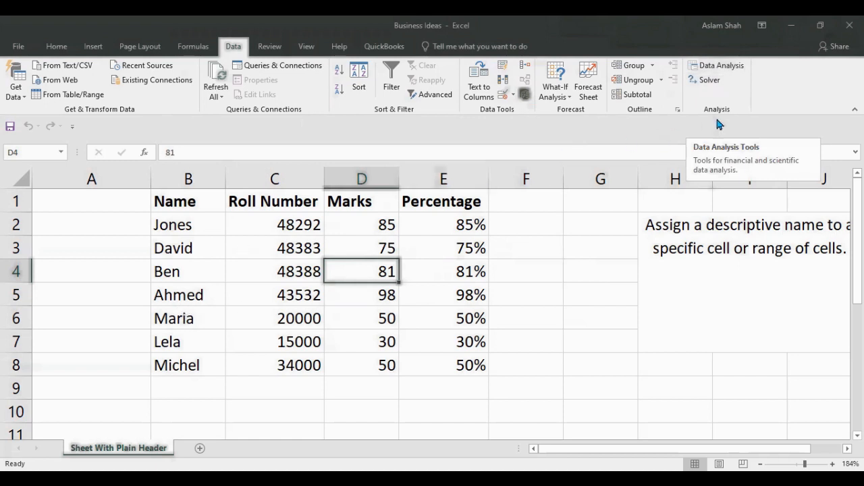
pyautogui.click(717, 66)
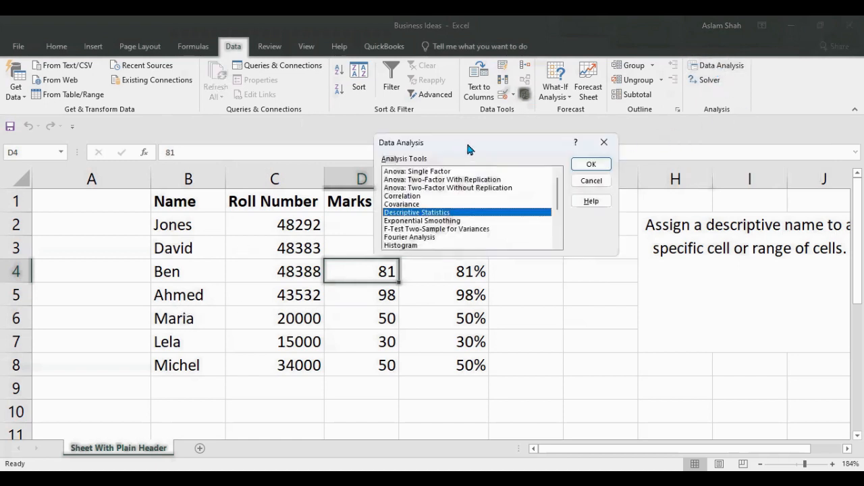
pyautogui.moveTo(467, 144); pyautogui.dragTo(591, 145)
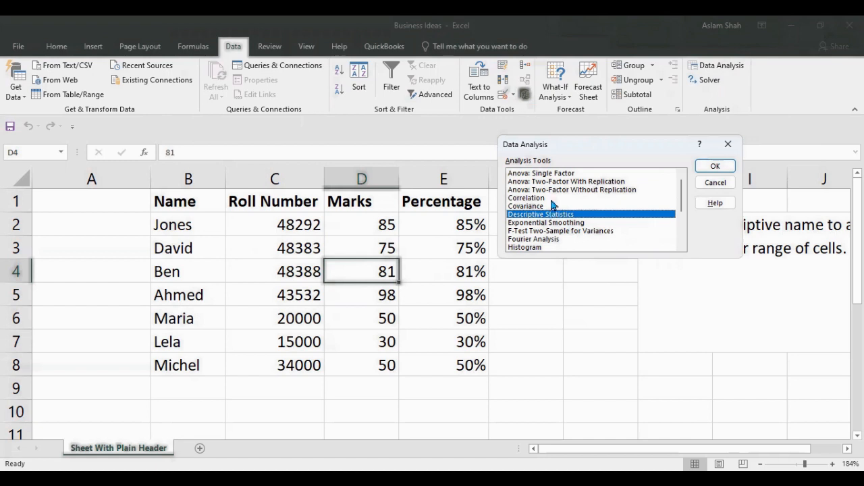
# Look through the available analysis tools, including the single-factor and two-factor Anova options.
pyautogui.click(533, 173)
pyautogui.click(537, 182)
pyautogui.click(539, 190)
pyautogui.click(540, 174)
pyautogui.click(540, 182)
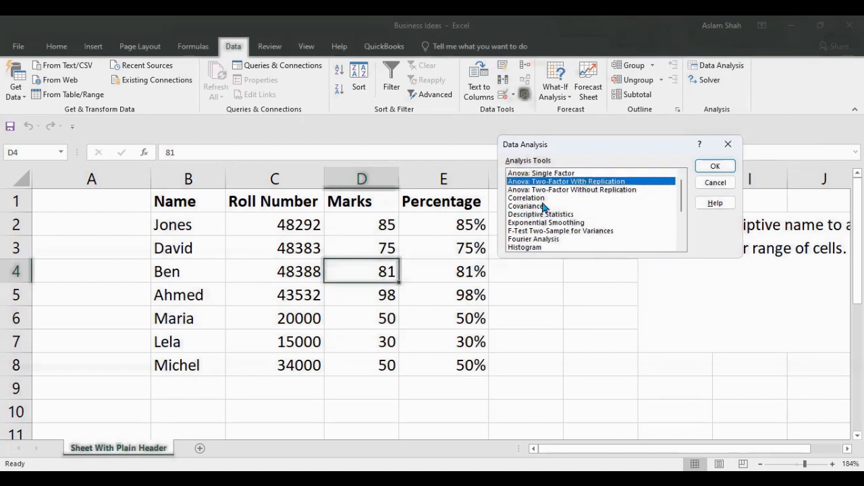
pyautogui.scroll(-3, 546, 224)
pyautogui.scroll(3, 545, 223)
pyautogui.scroll(-3, 545, 224)
pyautogui.scroll(3, 544, 224)
# Start a Descriptive Statistics analysis with the Roll Number and Marks columns, C1:D8, as the input range.
pyautogui.click(547, 214)
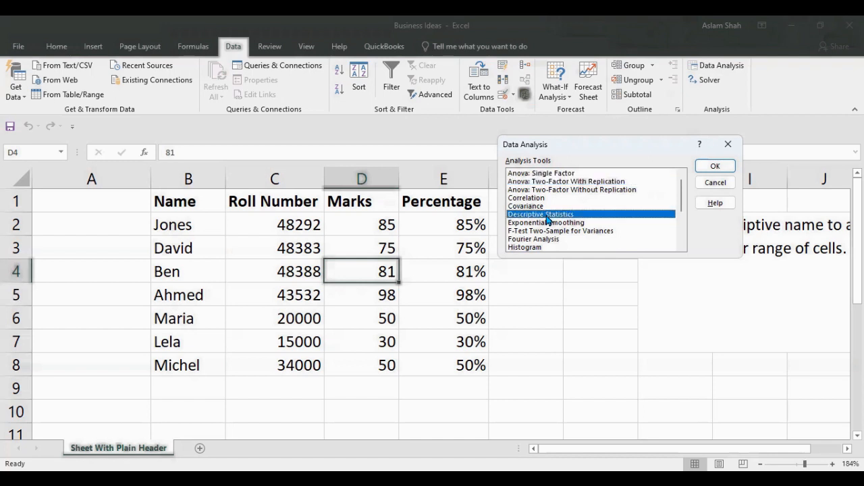
pyautogui.click(713, 167)
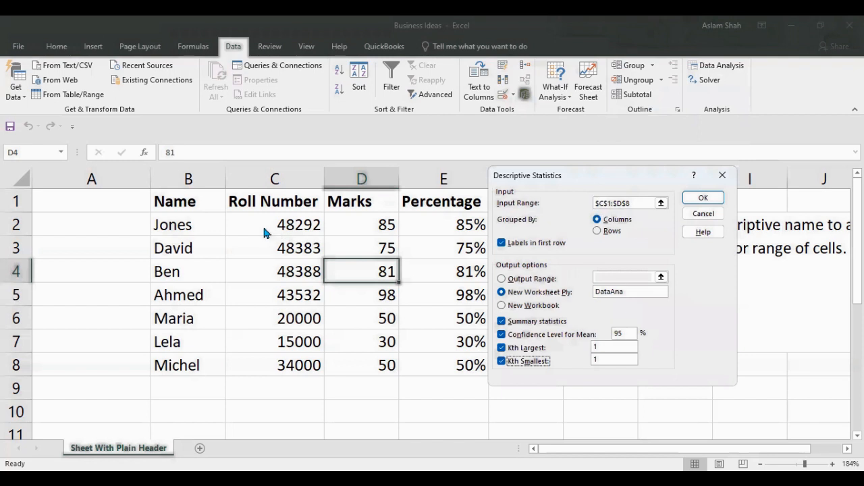
pyautogui.click(631, 202)
pyautogui.moveTo(635, 202); pyautogui.dragTo(587, 211)
pyautogui.press('BackSpace')
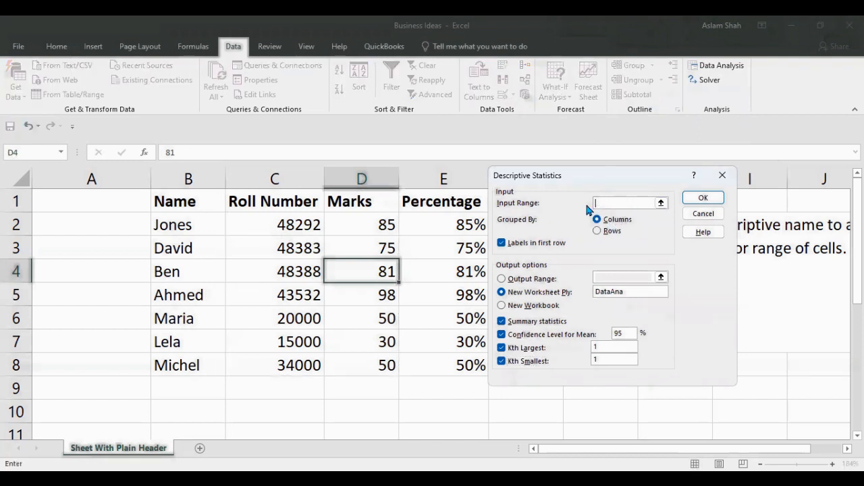
pyautogui.moveTo(250, 201); pyautogui.dragTo(371, 364)
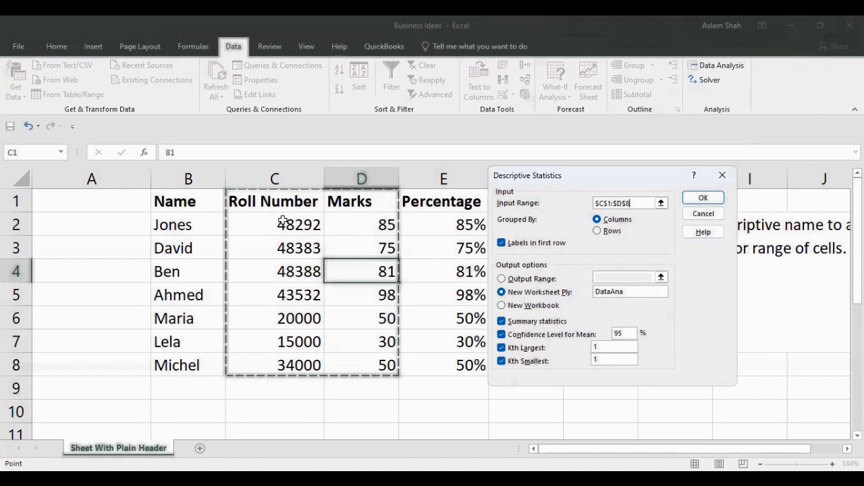
# Switch the grouping to rows and back to columns, and toggle the first-row labels option off and on again.
pyautogui.click(596, 230)
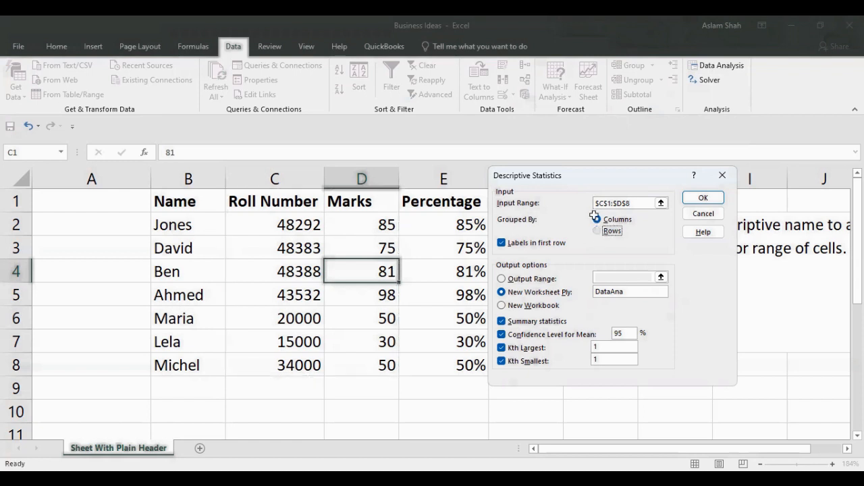
pyautogui.click(597, 220)
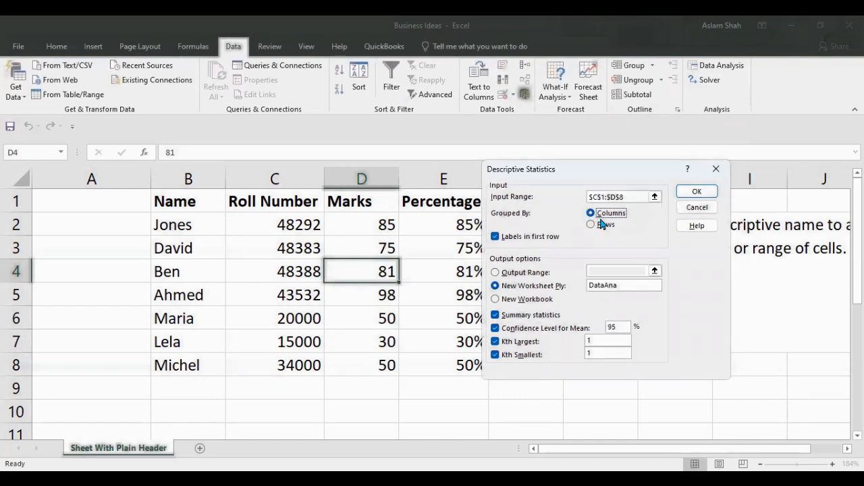
pyautogui.click(494, 238)
pyautogui.click(494, 237)
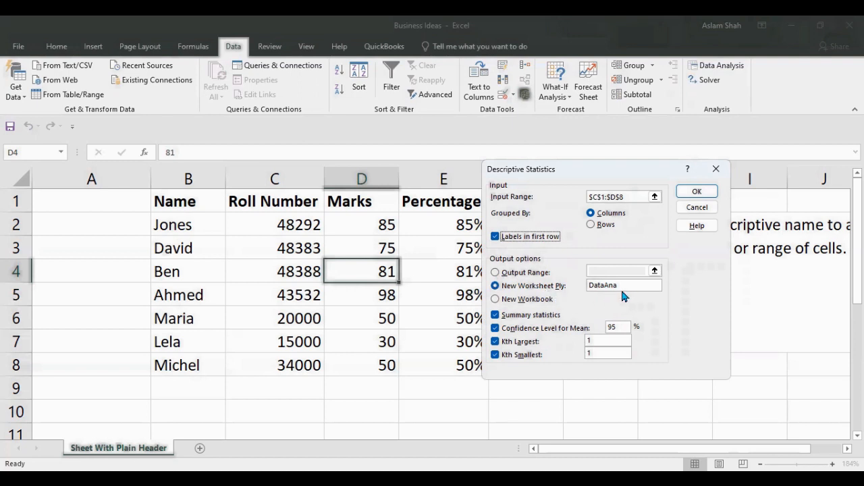
# Name the new output worksheet DataTable.
pyautogui.moveTo(624, 285); pyautogui.dragTo(597, 287)
pyautogui.write('DataTable')
# Keep summary statistics and the 95% confidence level for mean enabled, and generate the descriptive statistics.
pyautogui.click(494, 317)
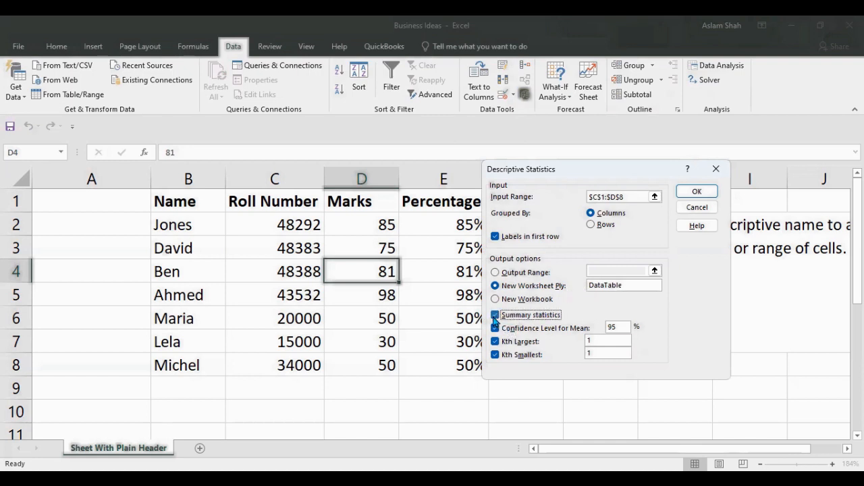
pyautogui.click(495, 329)
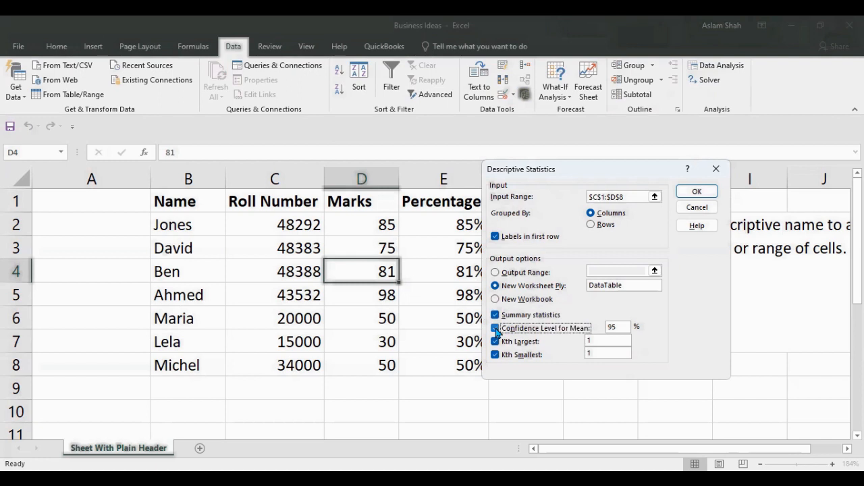
pyautogui.click(495, 330)
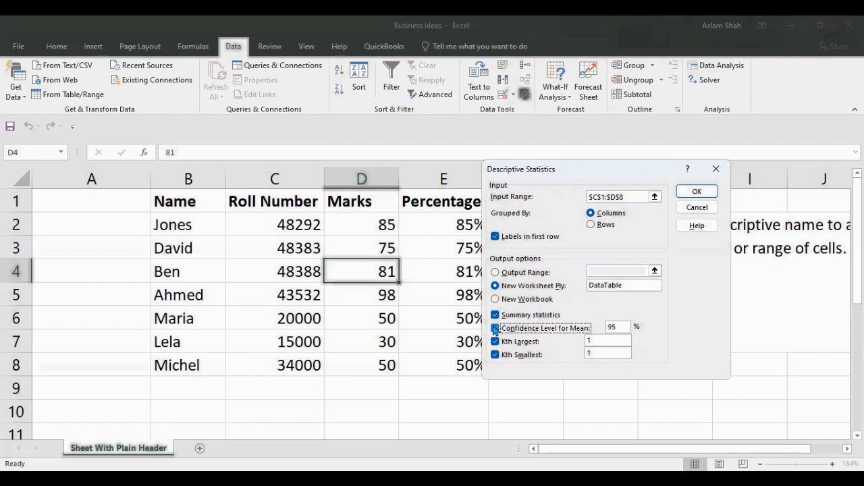
pyautogui.click(492, 326)
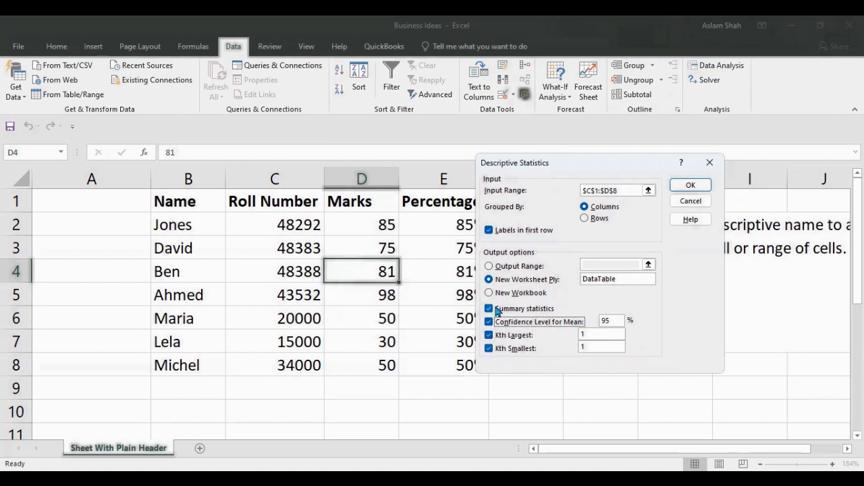
pyautogui.click(691, 184)
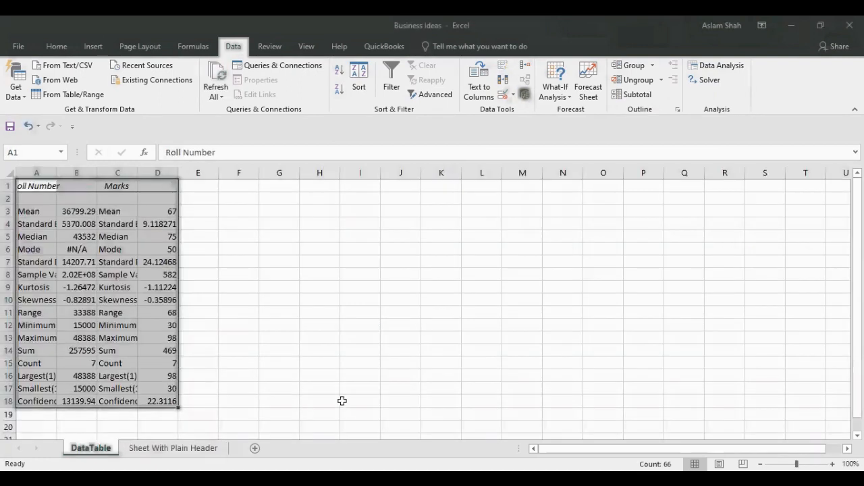
# Autofit columns A, B and C of the DataTable sheet to their contents.
pyautogui.click(833, 464)
pyautogui.click(833, 464)
pyautogui.click(833, 464)
pyautogui.click(832, 464)
pyautogui.click(833, 464)
pyautogui.click(833, 464)
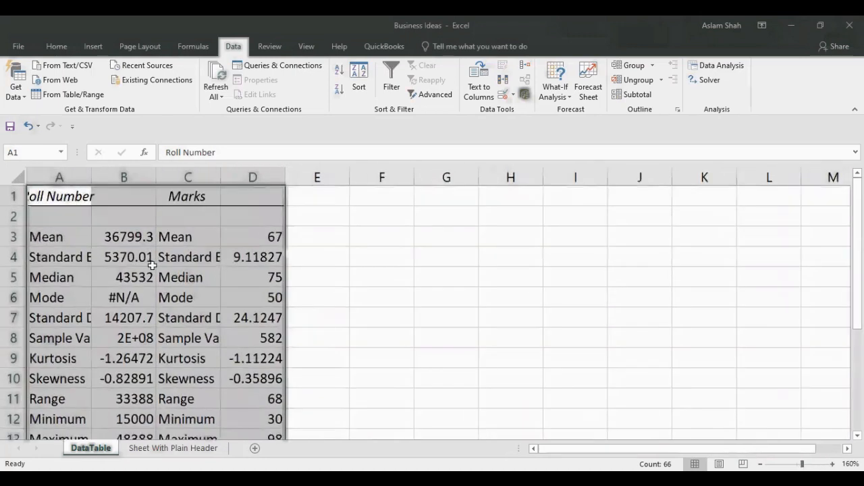
pyautogui.click(127, 195)
pyautogui.doubleClick(91, 177)
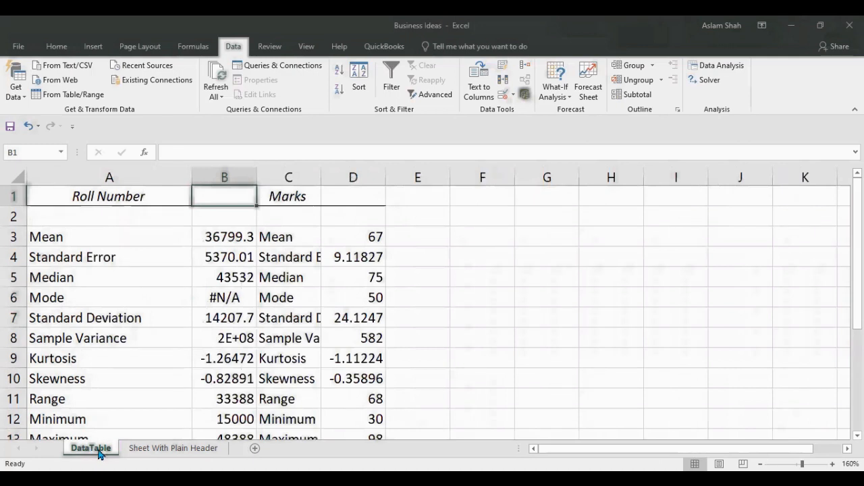
pyautogui.doubleClick(321, 177)
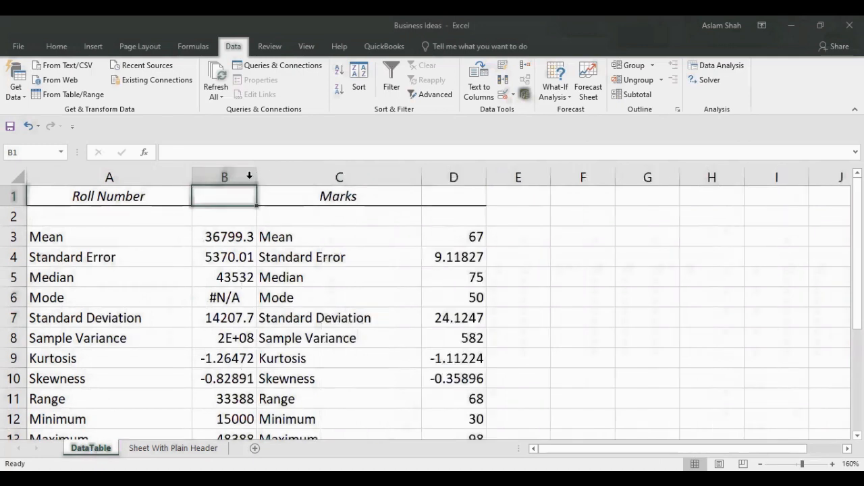
pyautogui.doubleClick(249, 177)
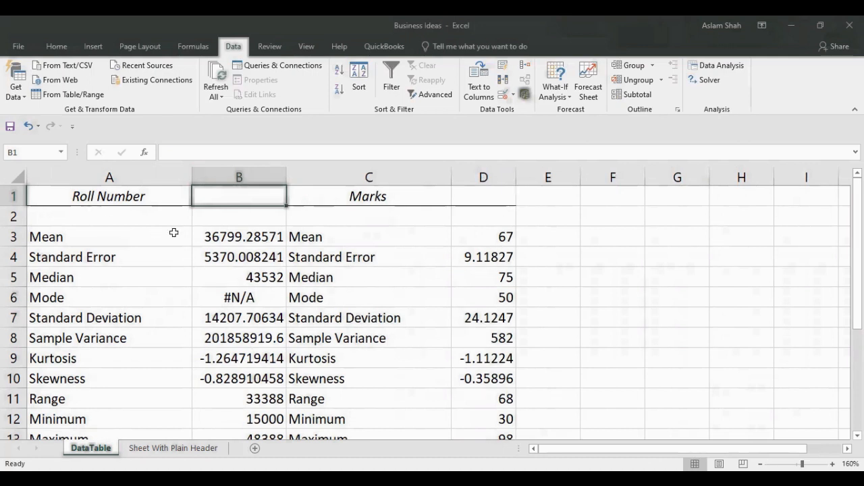
# Examine the Roll Number and Marks statistics in the DataTable sheet, starting from the Mean row.
pyautogui.click(835, 459)
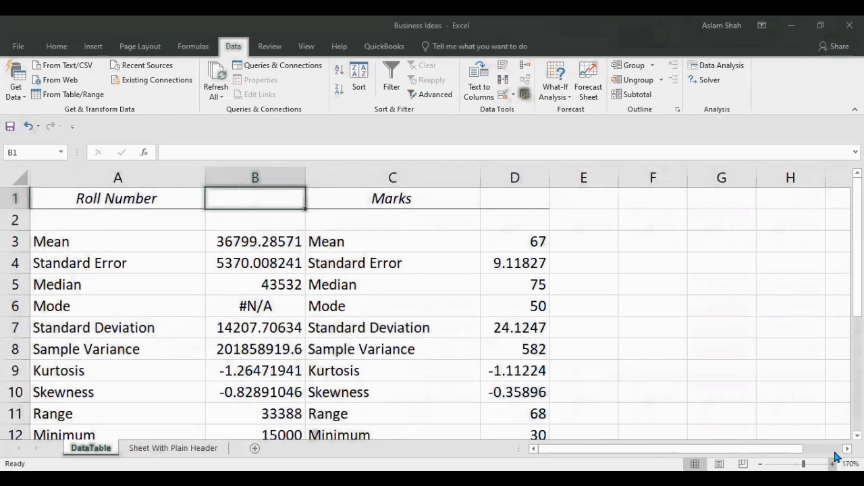
pyautogui.click(166, 251)
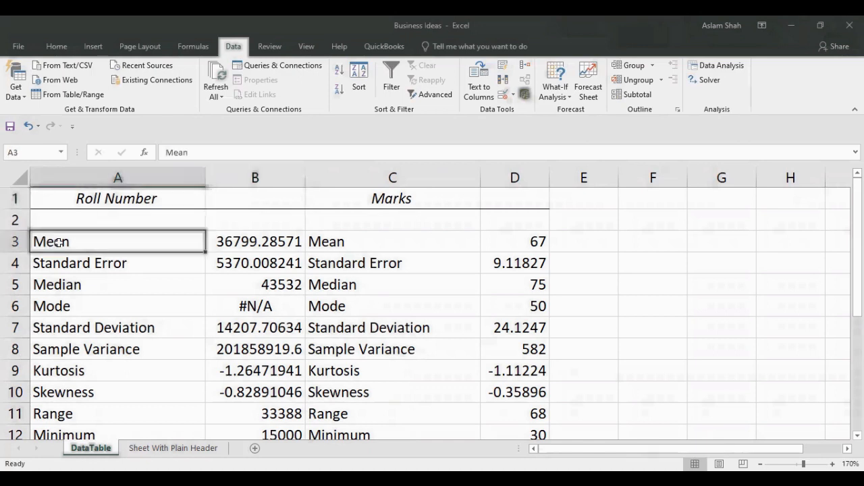
pyautogui.scroll(-1, 297, 256)
pyautogui.scroll(1, 297, 256)
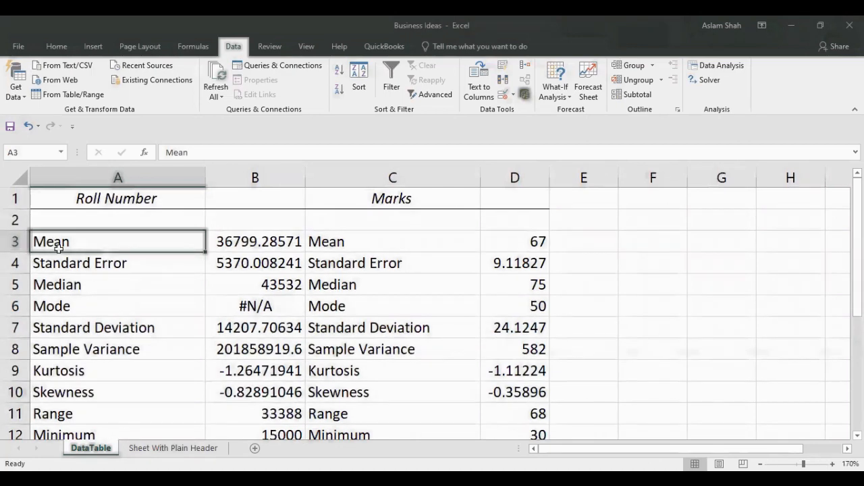
# Review the Roll Number statistics on the DataTable sheet from Mean through Sample Variance, selecting A3:A8.
pyautogui.click(253, 244)
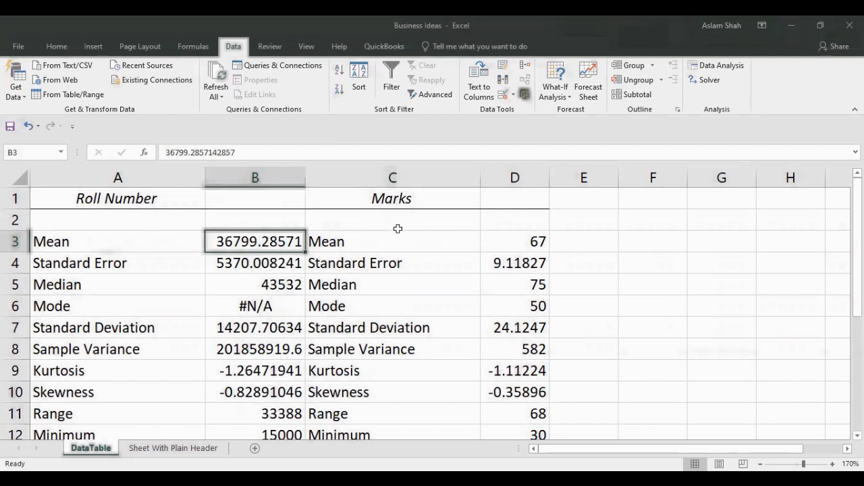
pyautogui.click(98, 271)
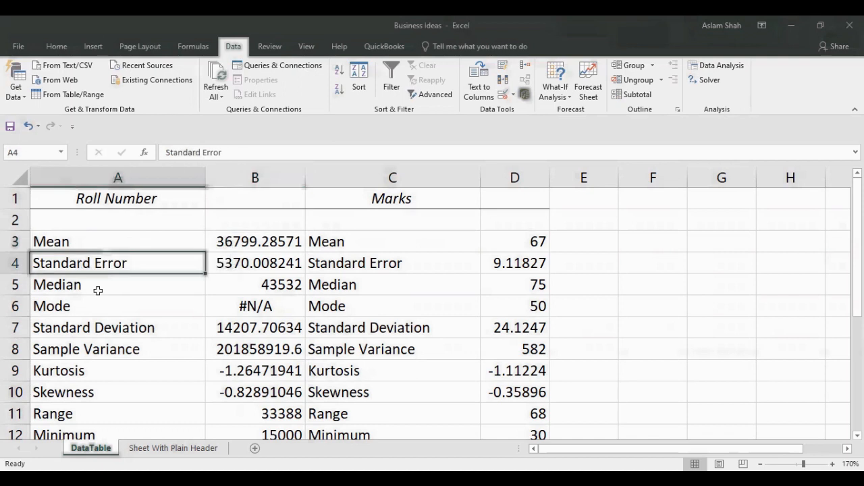
pyautogui.click(97, 290)
pyautogui.scroll(-1, 98, 288)
pyautogui.scroll(1, 98, 289)
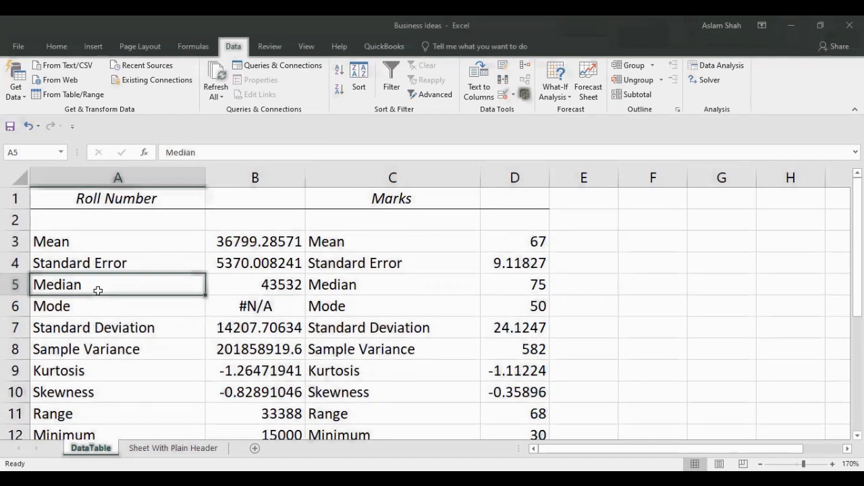
pyautogui.moveTo(105, 246); pyautogui.dragTo(111, 354)
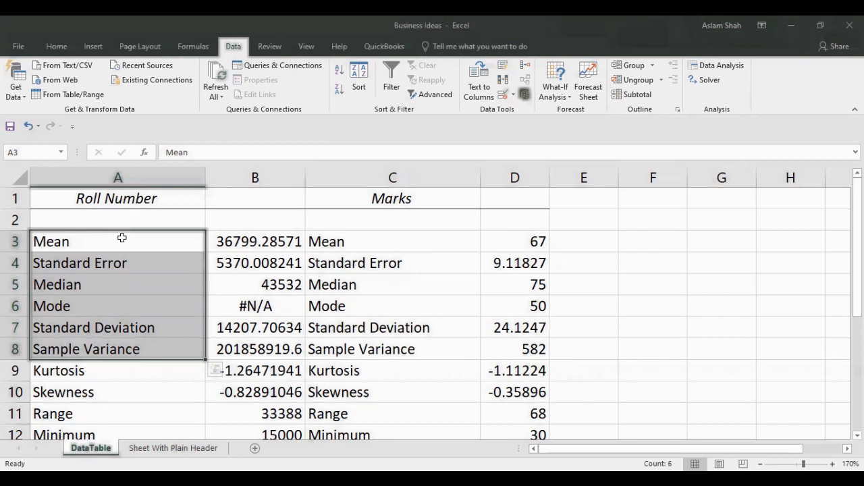
# Examine the remaining statistics from Kurtosis to Confidence Level(95.0%), comparing the Largest(1) values for Roll Number and Marks.
pyautogui.scroll(-1, 122, 238)
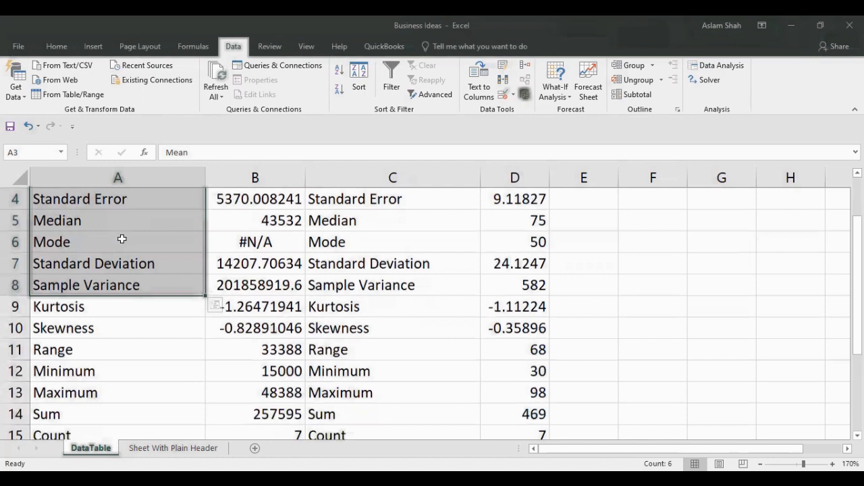
pyautogui.scroll(-1, 123, 237)
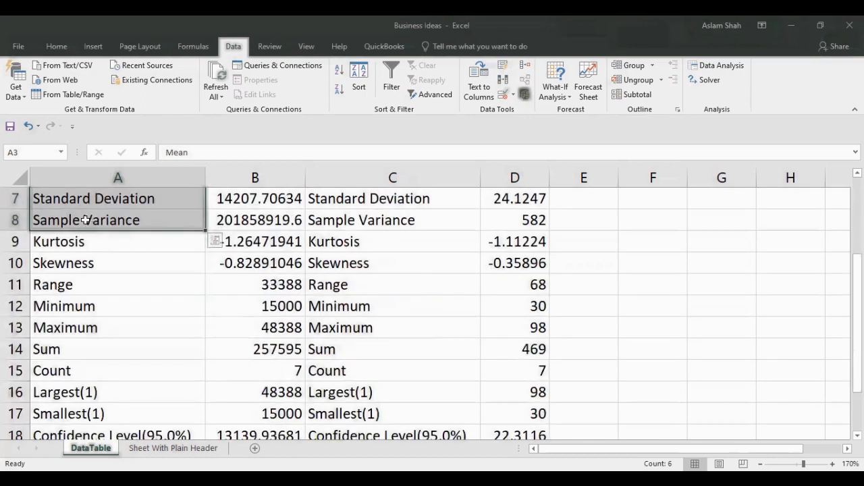
pyautogui.click(96, 251)
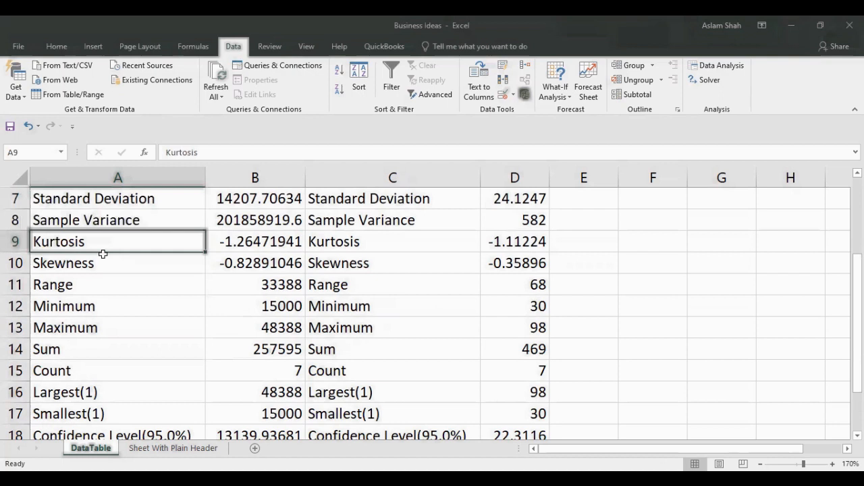
pyautogui.scroll(-1, 86, 346)
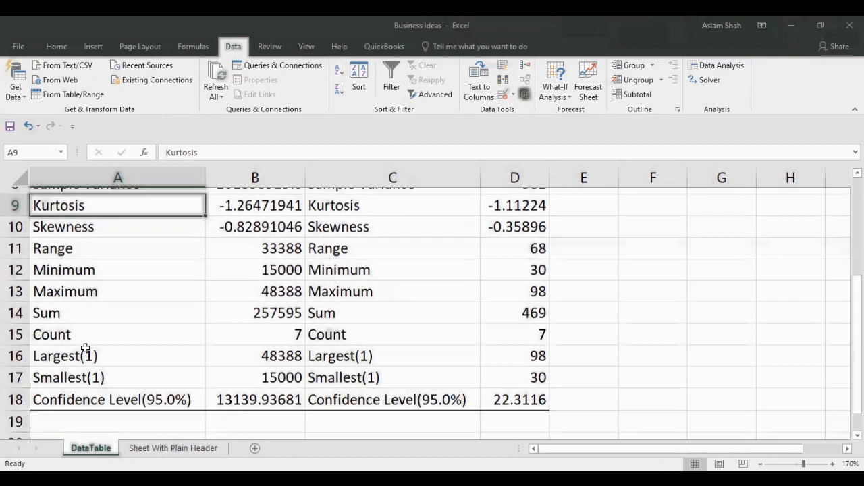
pyautogui.click(56, 331)
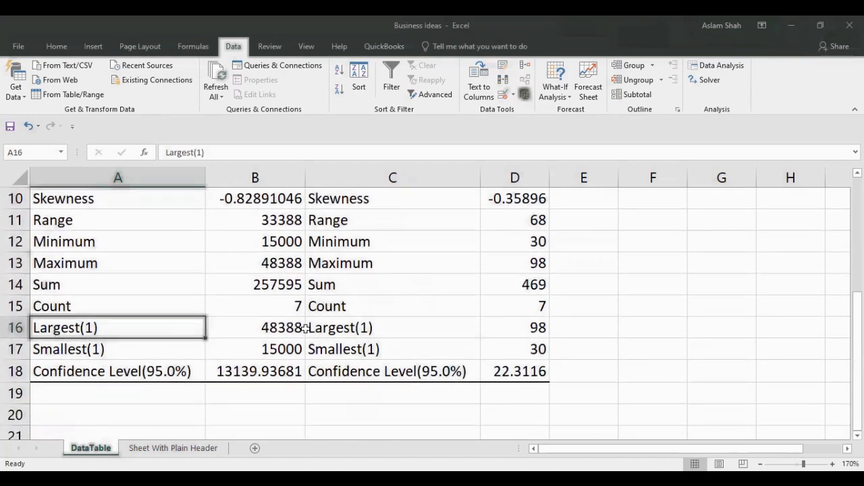
pyautogui.click(277, 329)
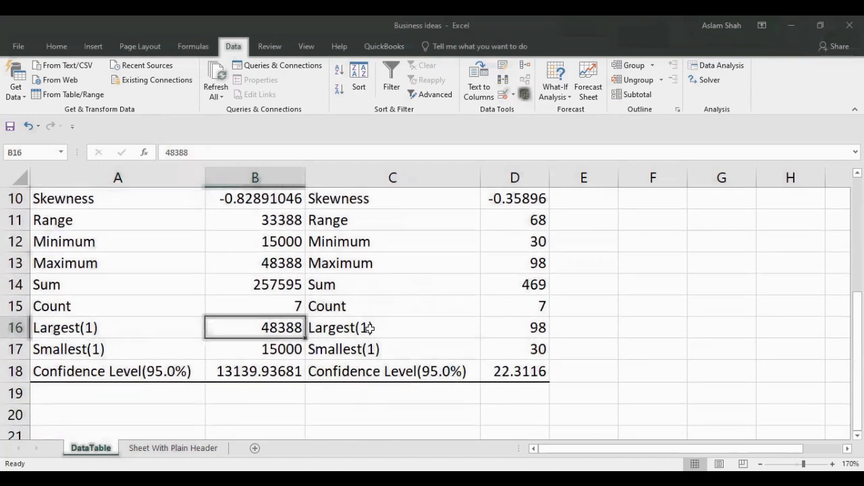
pyautogui.click(517, 331)
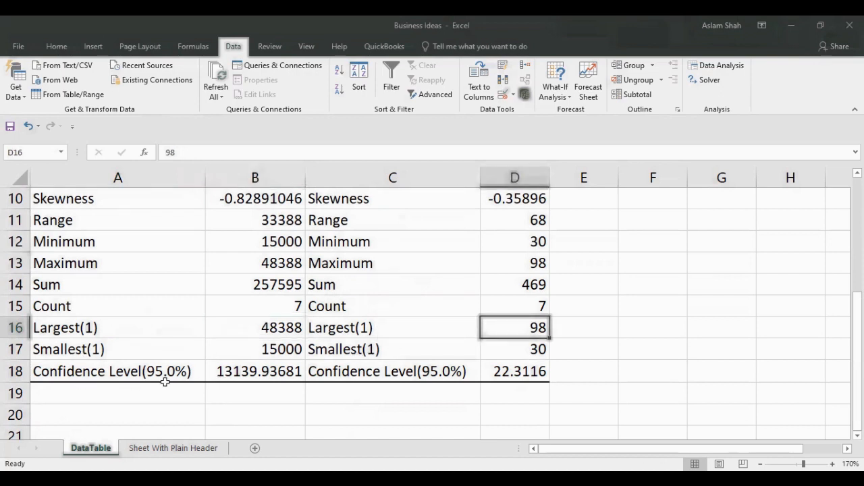
pyautogui.scroll(3, 151, 315)
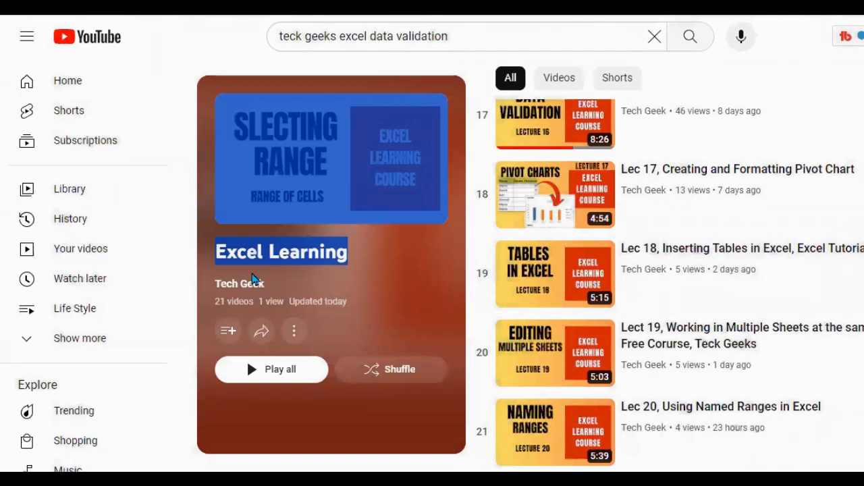
pyautogui.moveTo(214, 252); pyautogui.dragTo(345, 255)
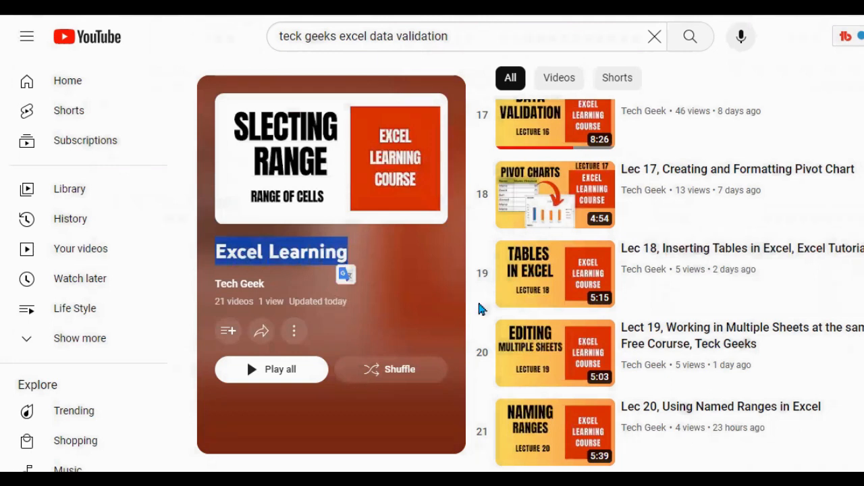